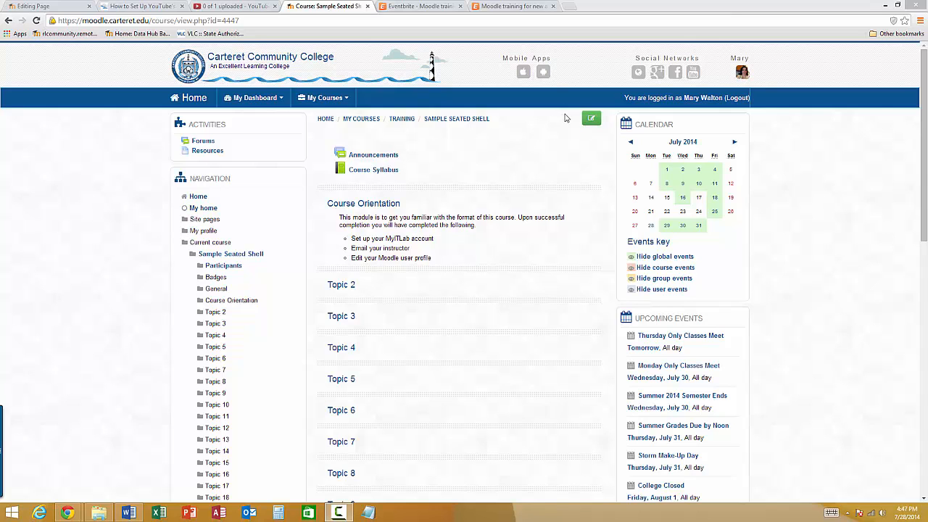
Turn on course editing and start adding an activity or resource to the Course Orientation section.
left_click(592, 119)
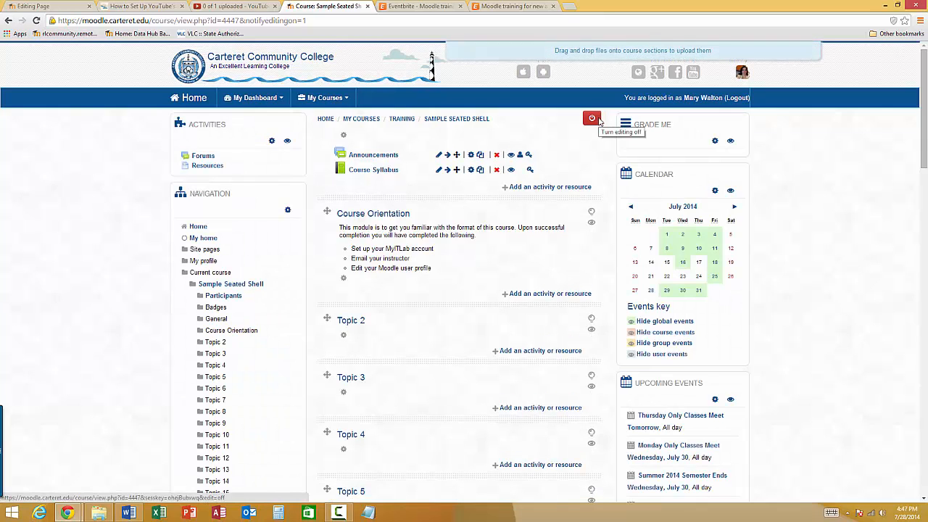
left_click(550, 298)
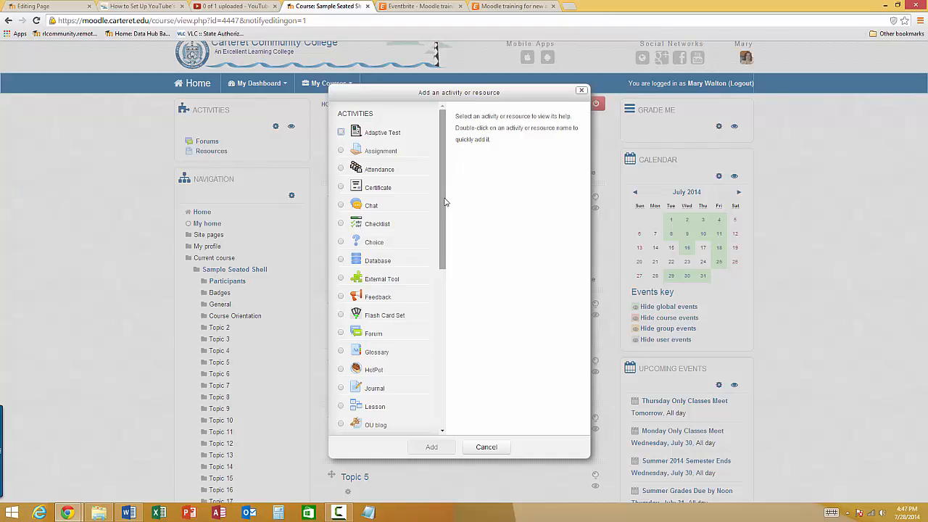
Look through the available activities and resources, including the help descriptions for Lightbox Gallery and Tab display.
left_click_drag(445, 203, 438, 394)
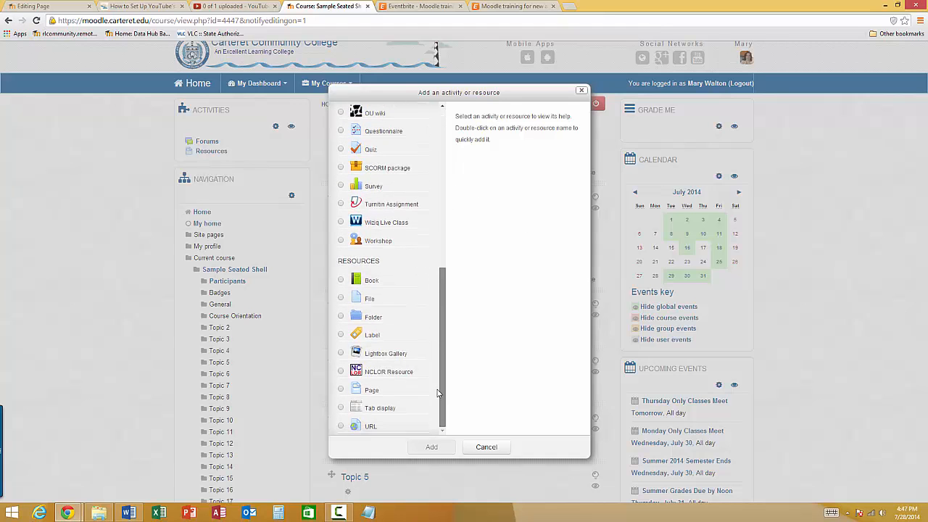
left_click_drag(439, 362, 447, 160)
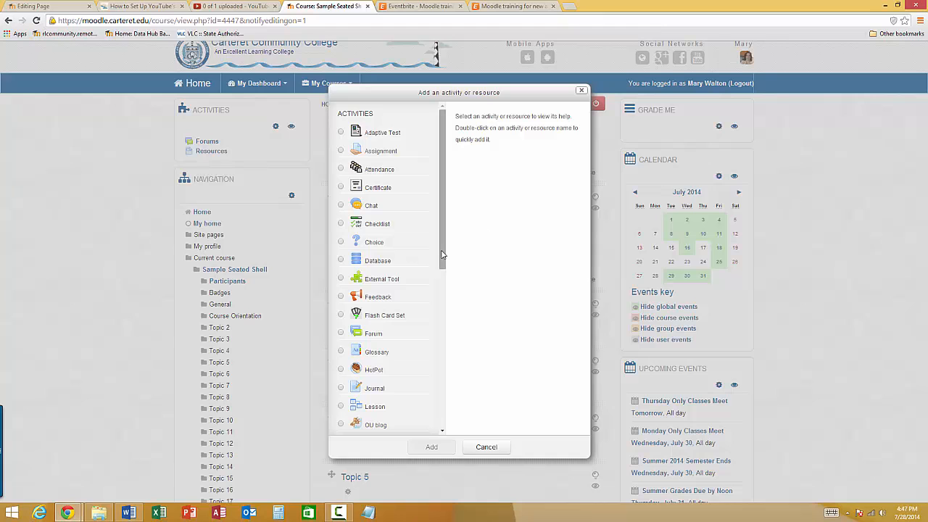
left_click_drag(446, 258, 446, 350)
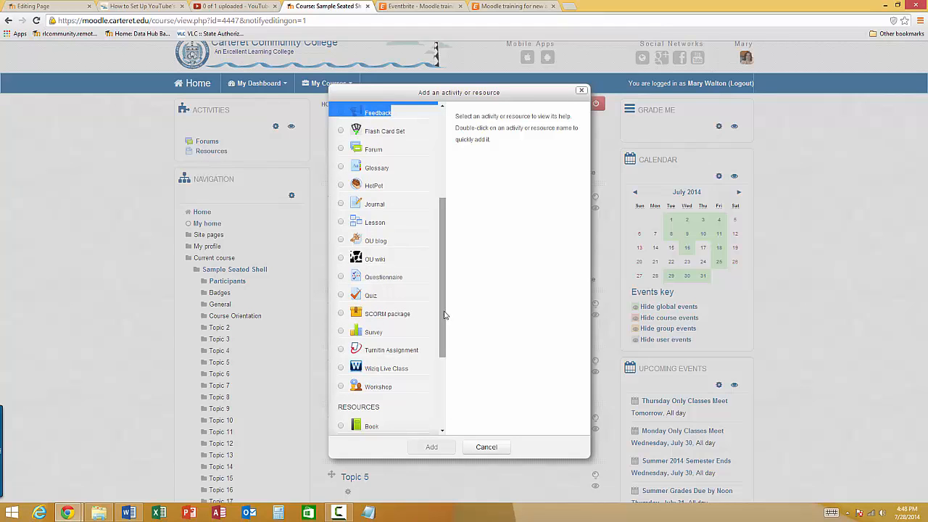
left_click_drag(447, 310, 457, 205)
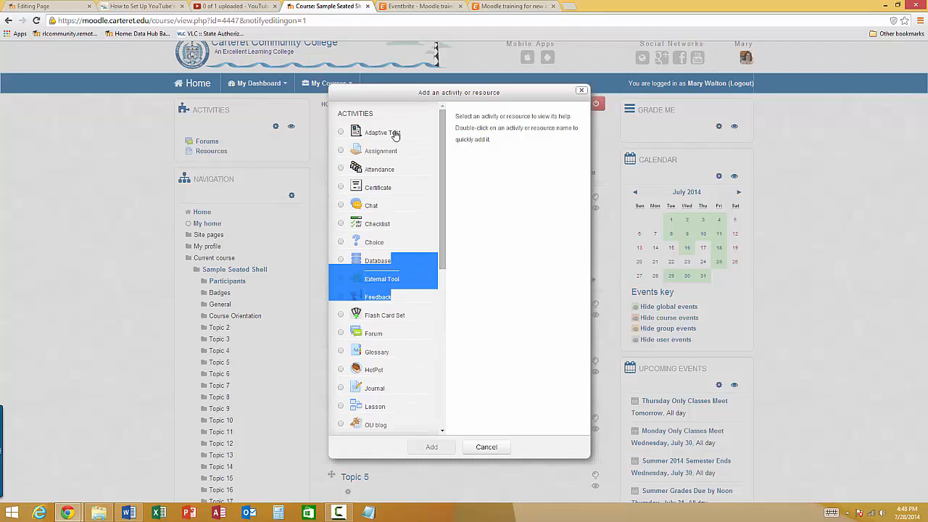
left_click(429, 123)
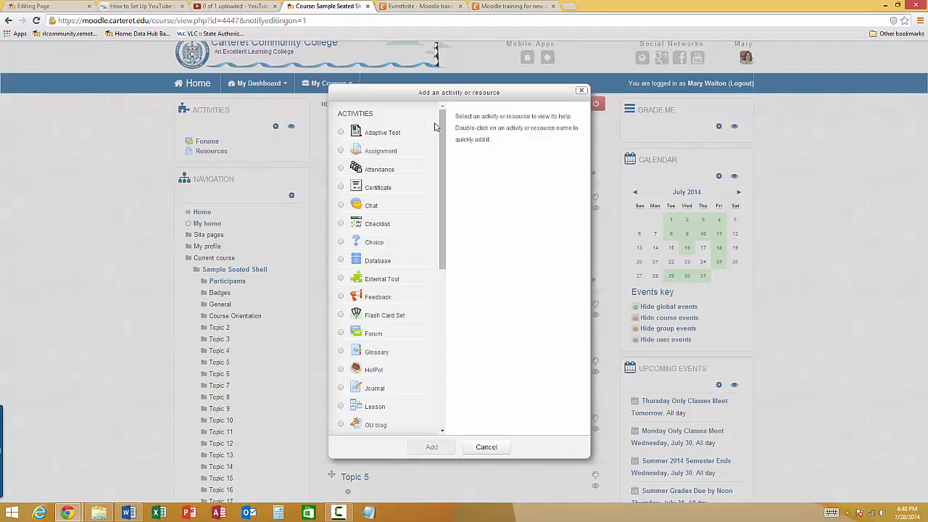
left_click_drag(443, 145, 454, 317)
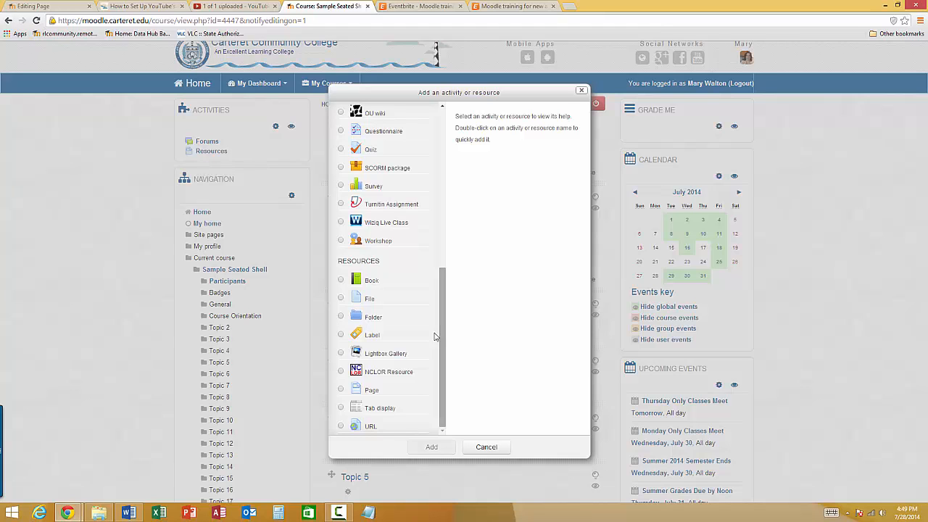
left_click(368, 356)
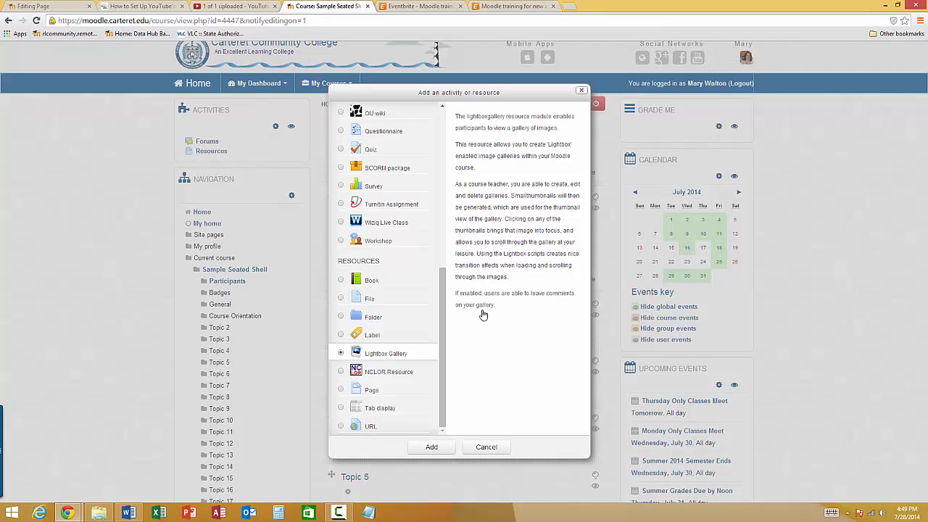
left_click(375, 413)
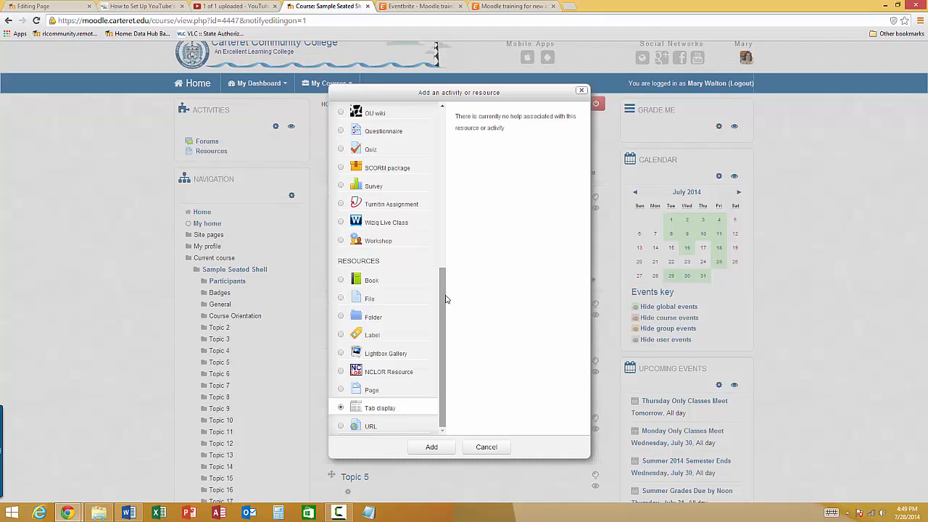
Choose the Assignment activity and add it to the Course Orientation section.
left_click_drag(446, 294, 447, 133)
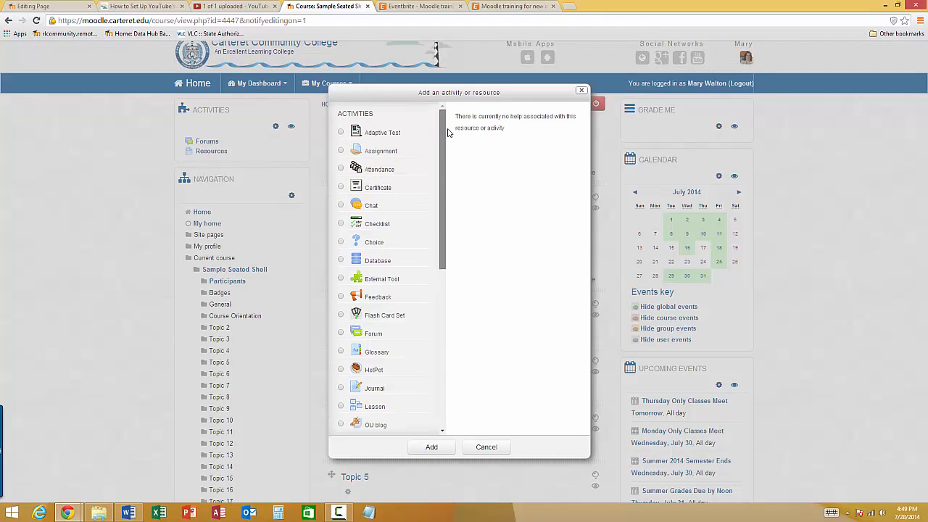
left_click(377, 151)
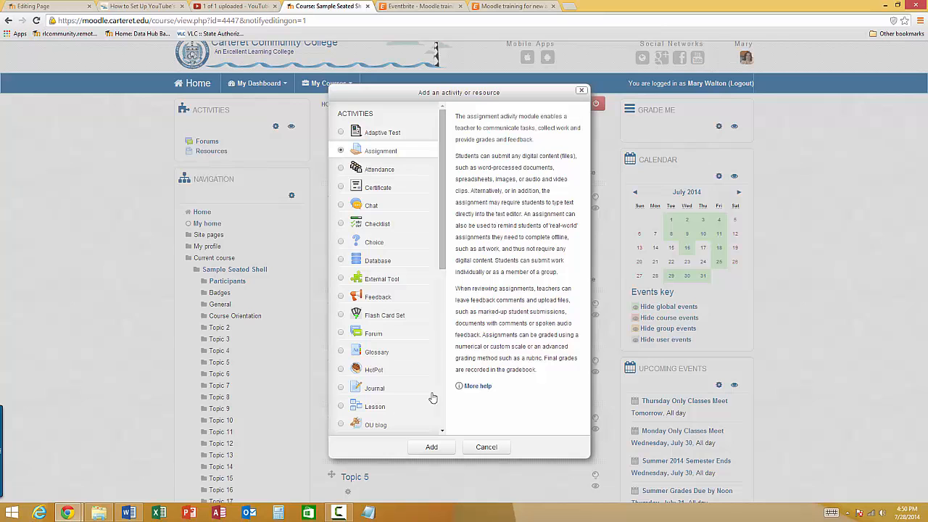
left_click(431, 450)
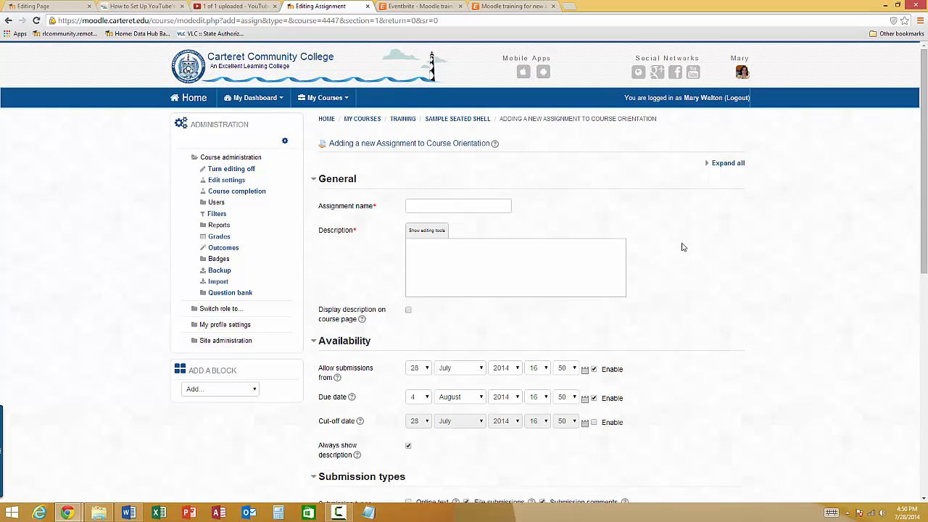
Expand all sections of the assignment form and name the assignment "Assignment 1".
left_click(733, 167)
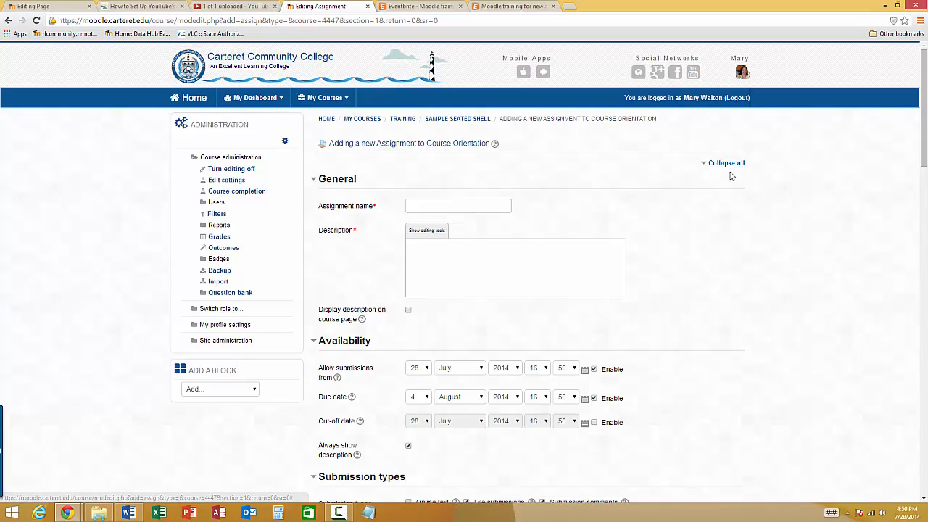
left_click(462, 208)
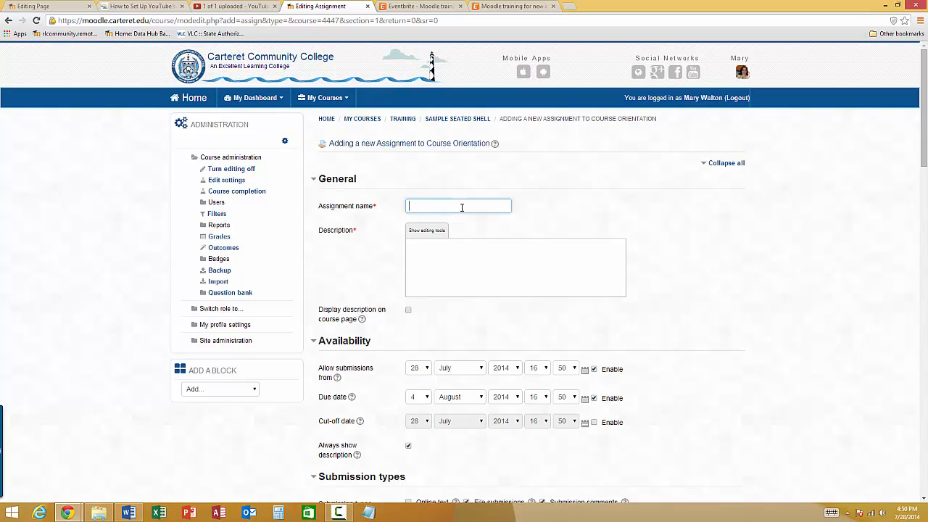
type("Assignment 1")
Write the description in the full-screen editor: folder-creation instructions with bullets Tech in Action Text, Office Text and Online Materials, plus the PrintScreen submission directions.
left_click(481, 257)
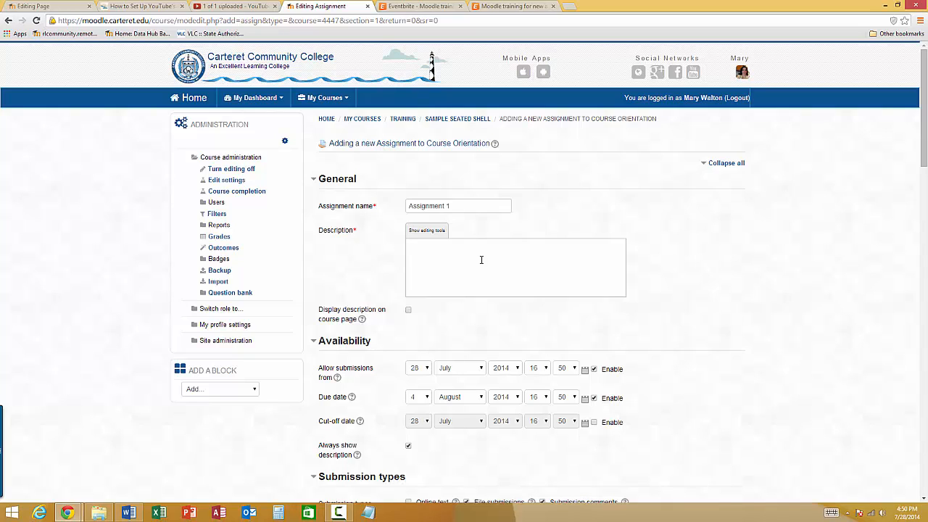
left_click(421, 233)
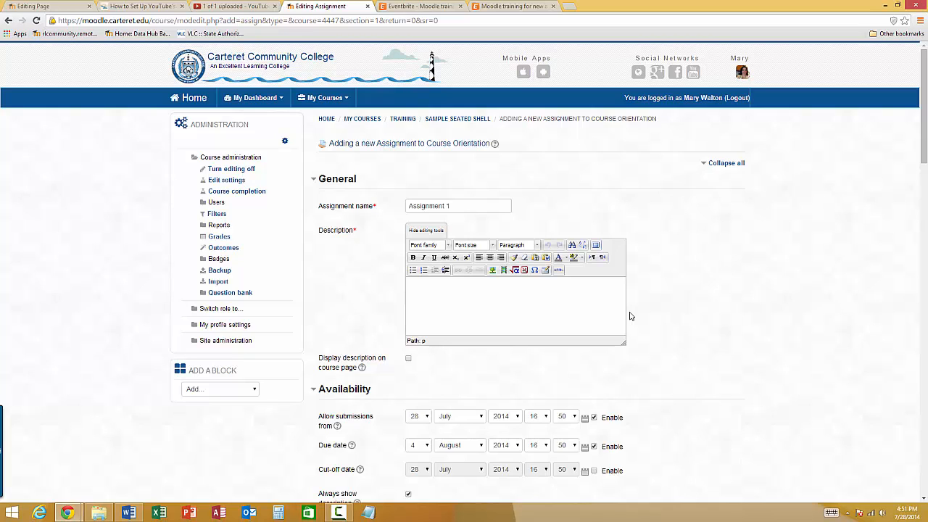
left_click(596, 246)
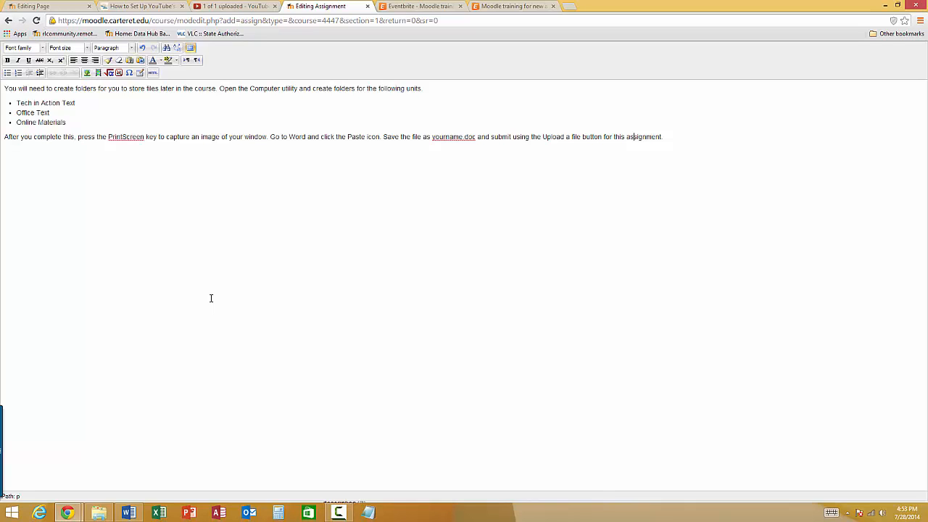
left_click(191, 47)
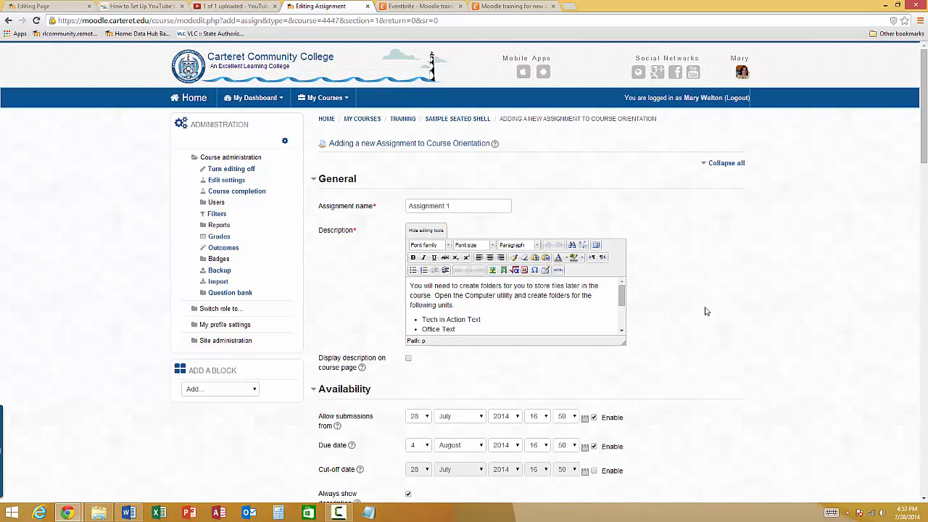
Check the help for the Allow submissions from setting and set its date to 15 August.
scroll(707, 312, "down", 5)
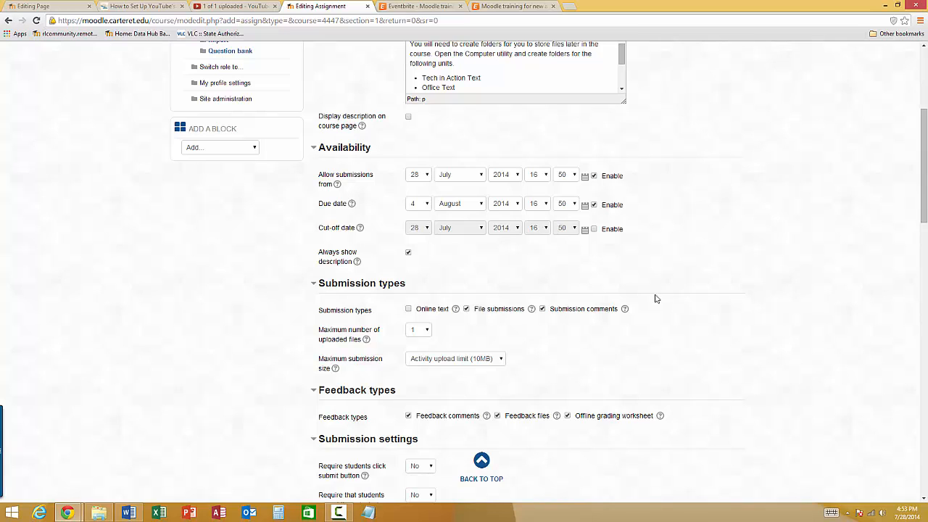
left_click(337, 187)
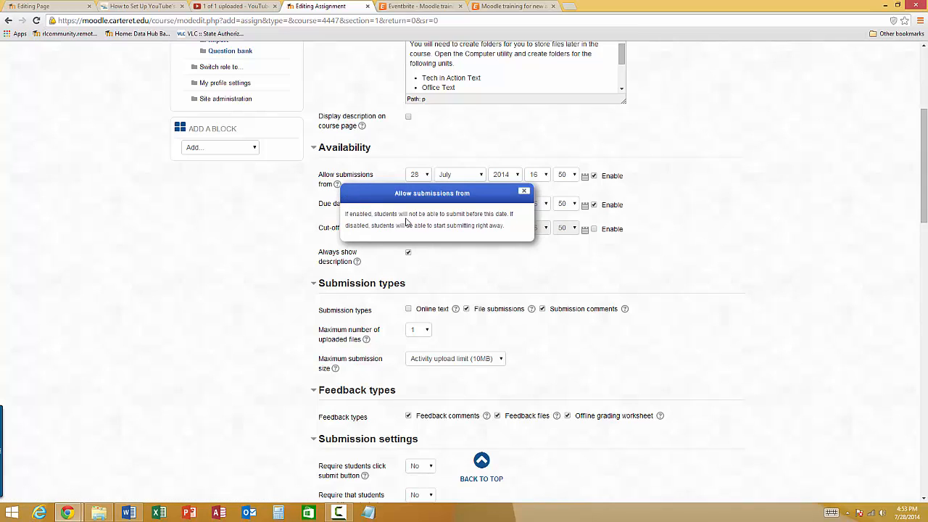
left_click(522, 193)
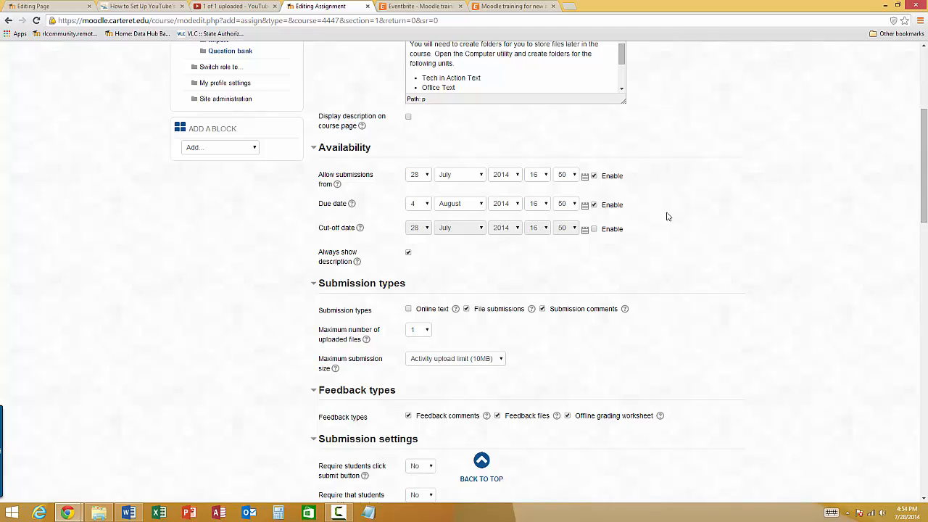
left_click(426, 177)
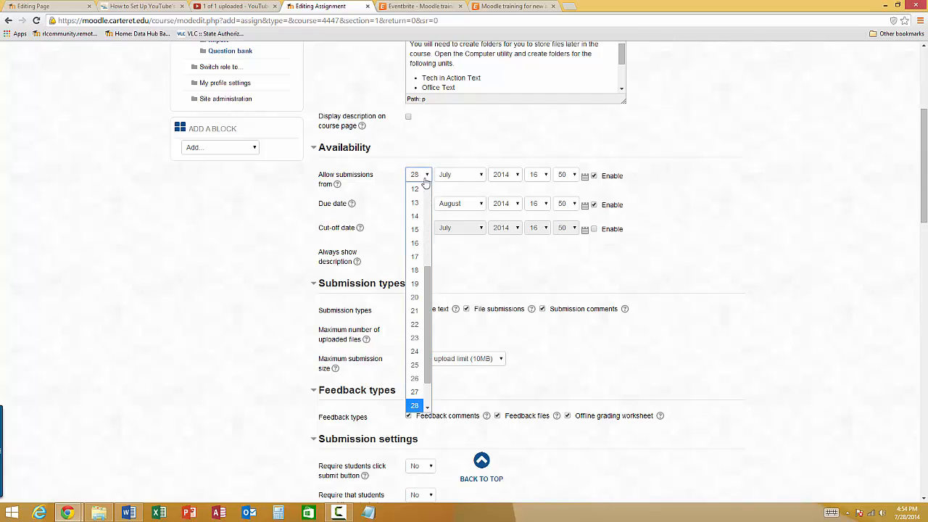
left_click(416, 229)
left_click(464, 178)
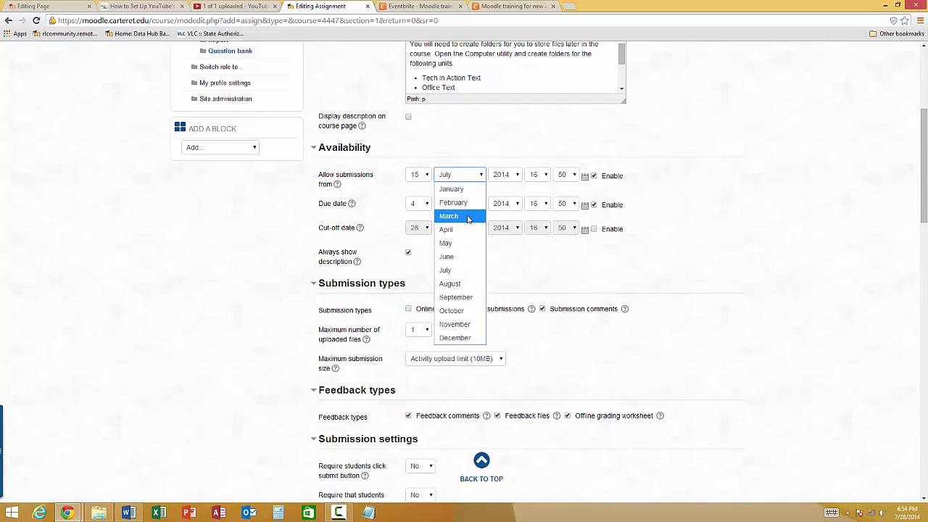
left_click(449, 285)
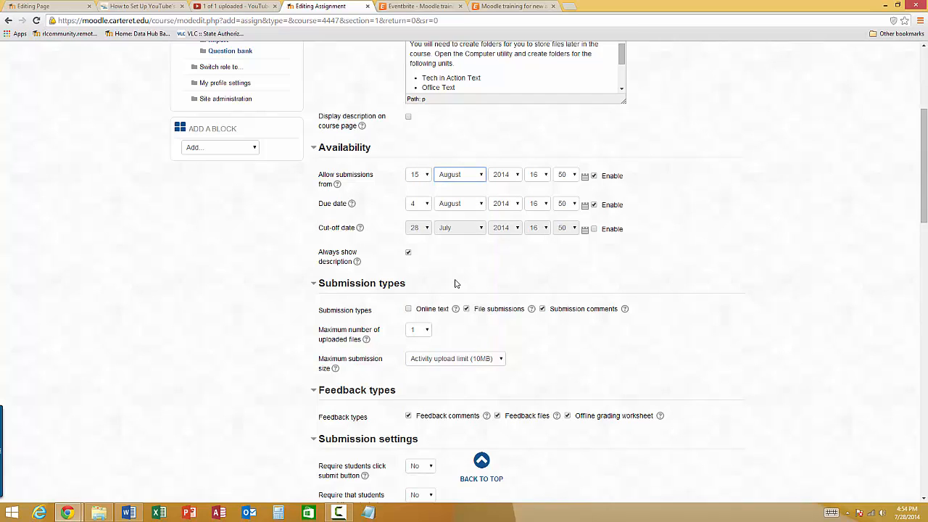
Set the assignment's due date to day 22 and its due time to 23:55.
left_click(425, 208)
scroll(415, 413, "down", 5)
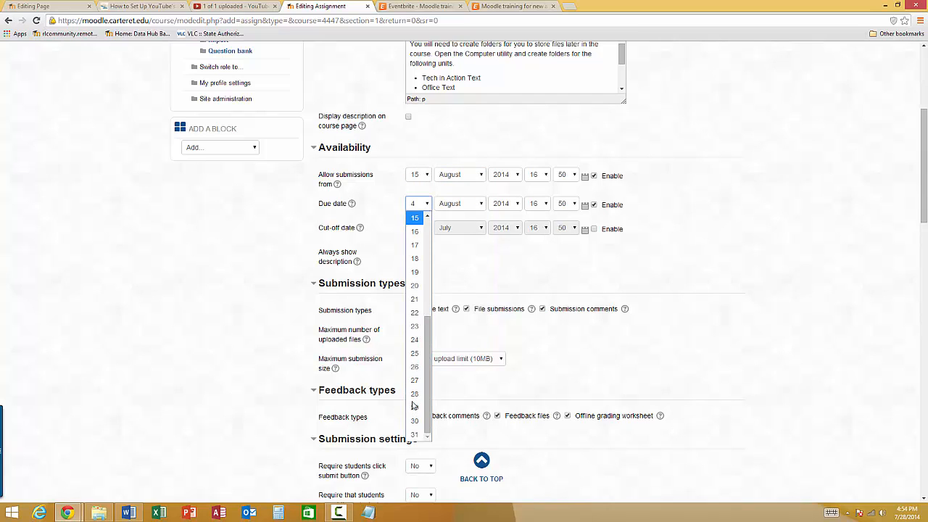
left_click(415, 312)
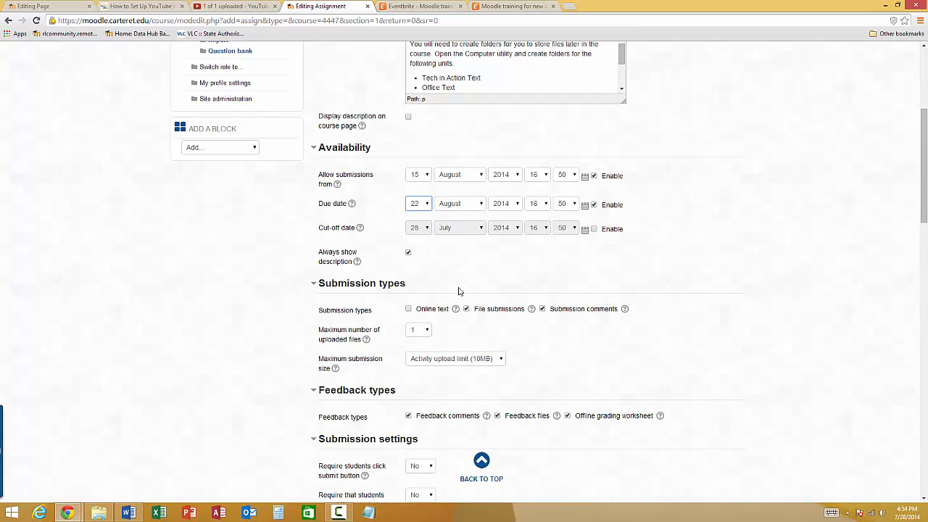
left_click(535, 205)
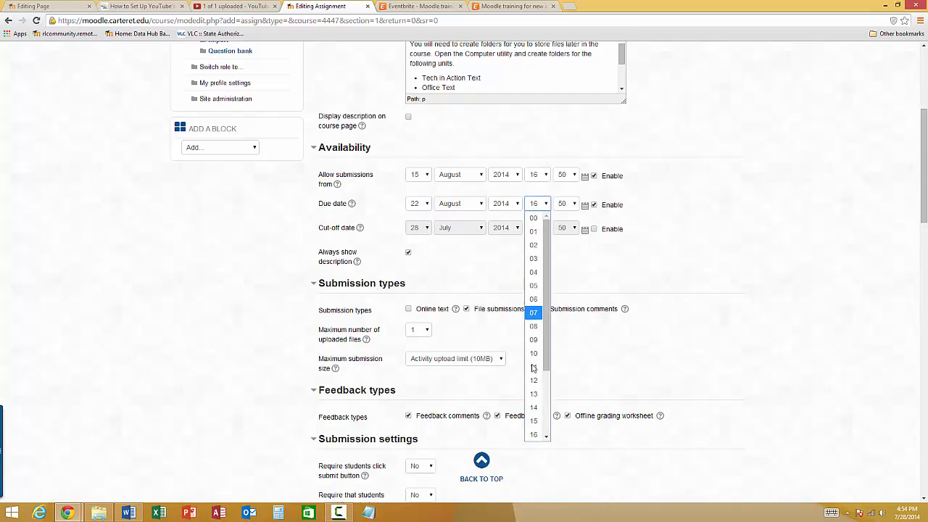
scroll(537, 406, "down", 3)
left_click(533, 435)
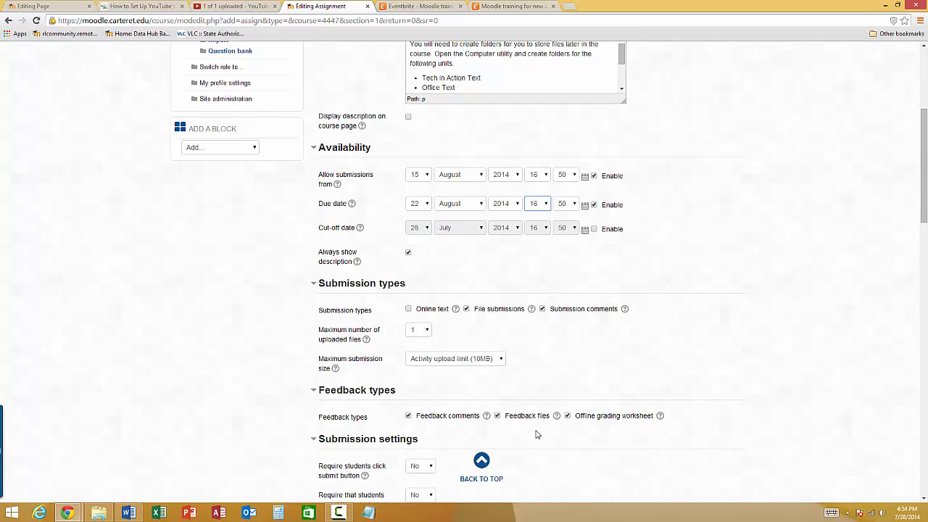
left_click(572, 211)
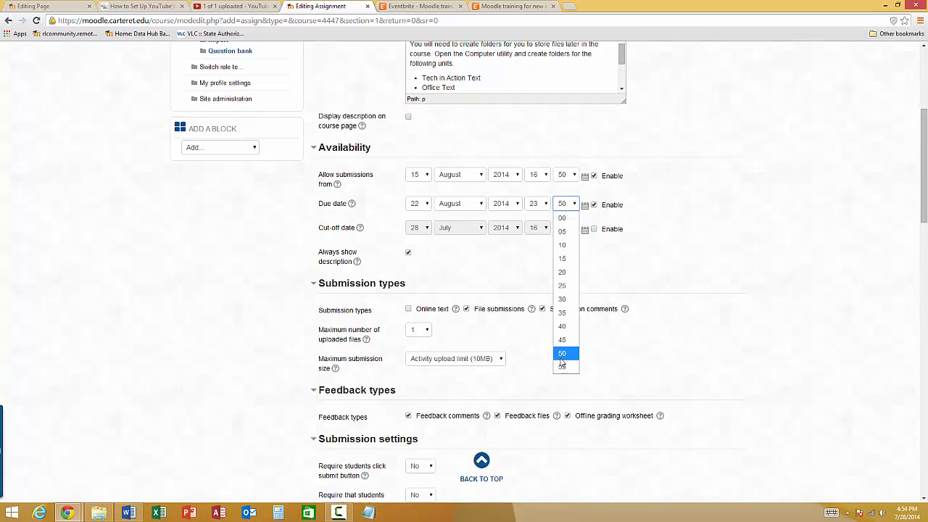
left_click(562, 366)
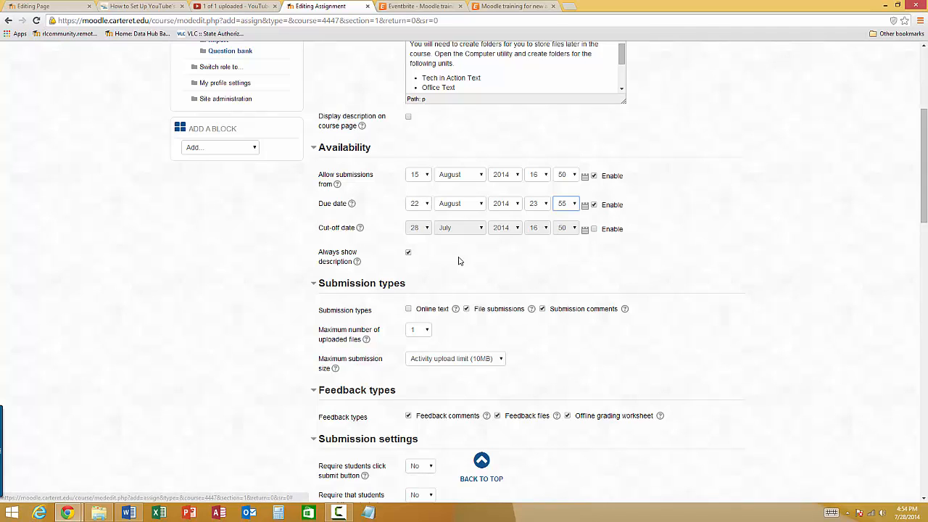
Review the choices for the maximum number of uploaded files, plus the feedback, submission, group and notification settings.
scroll(460, 261, "down", 3)
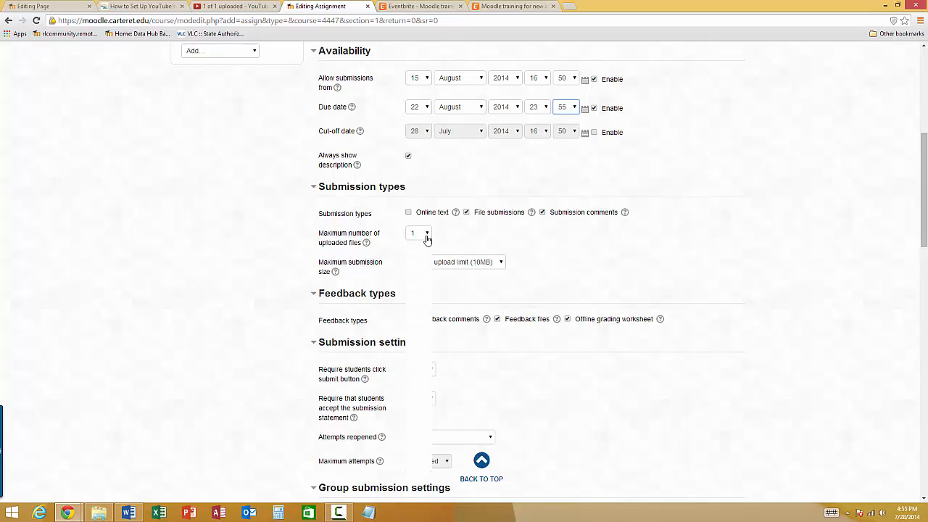
left_click(427, 236)
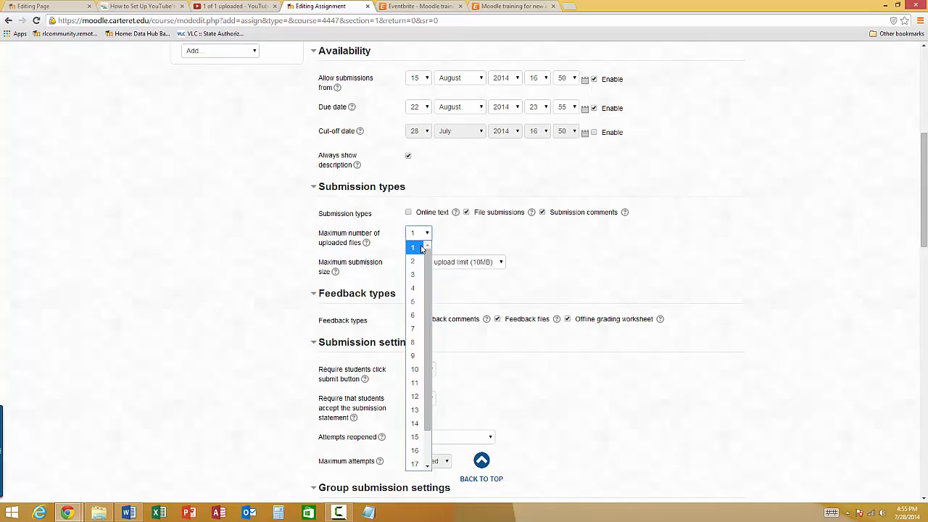
left_click(478, 246)
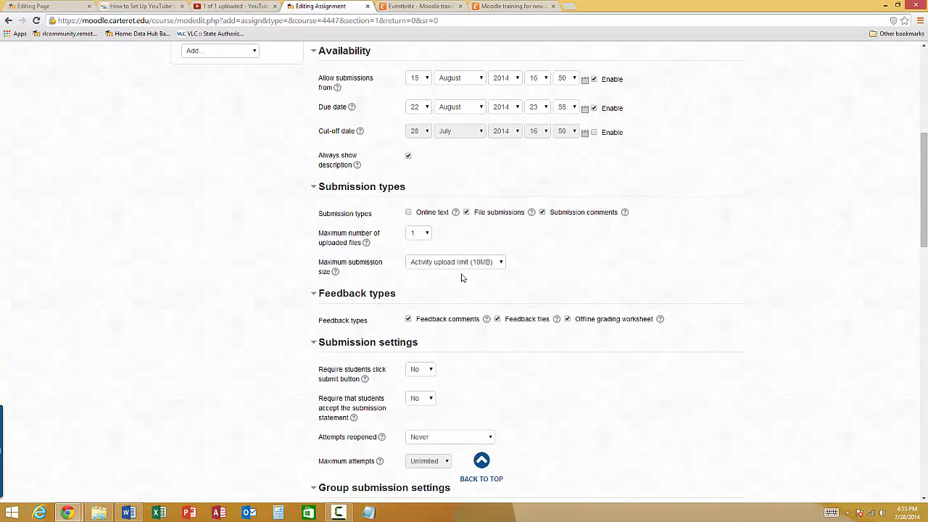
scroll(600, 270, "down", 3)
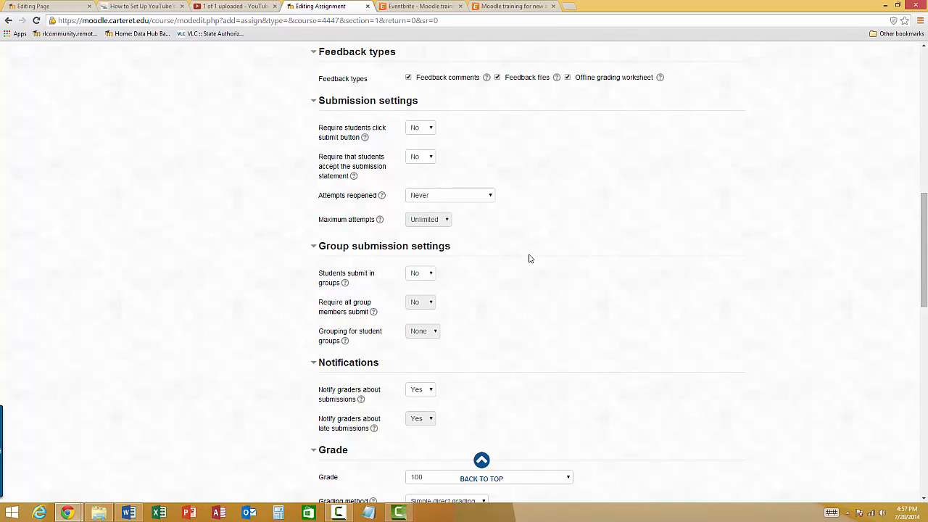
Set both Notify graders about submissions and Notify graders about late submissions to No.
scroll(529, 259, "down", 3)
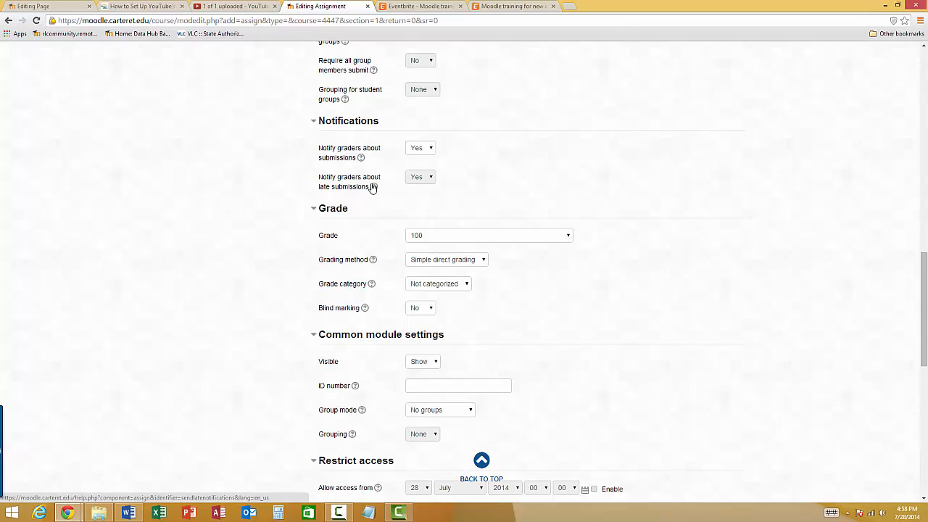
left_click(414, 151)
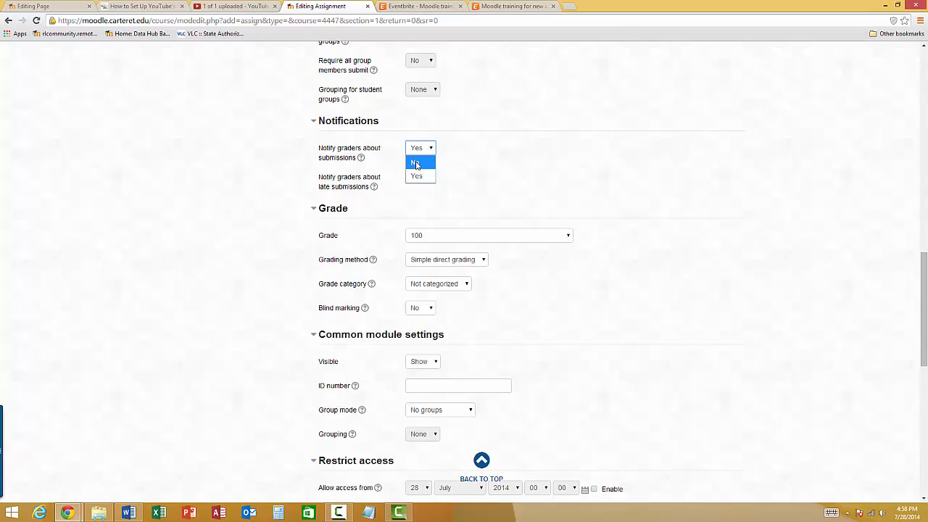
left_click(416, 165)
left_click(424, 181)
left_click(422, 190)
Review the scales and point values available for the assignment's grade, and close the choices without picking one.
scroll(493, 199, "down", 2)
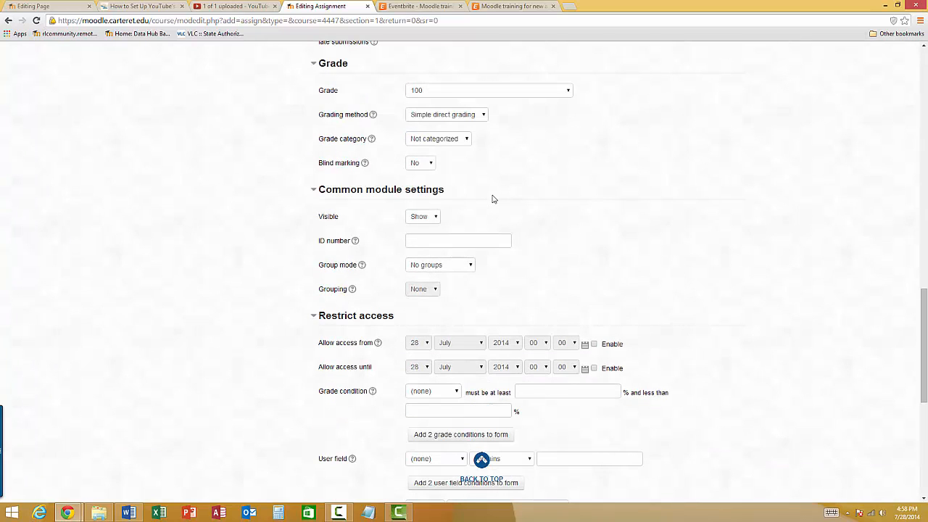
left_click(493, 96)
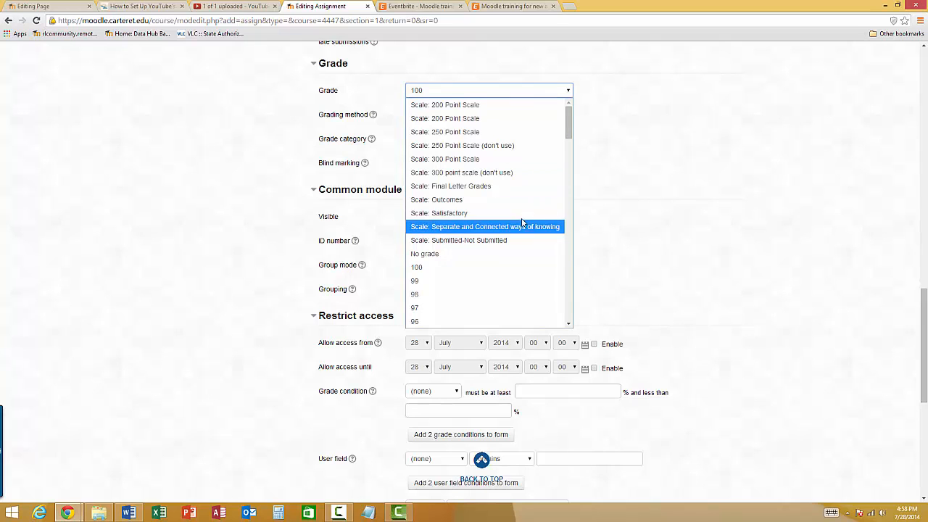
mouse_move(568, 138)
left_mouse_down()
mouse_move(580, 309)
mouse_move(568, 134)
left_mouse_up()
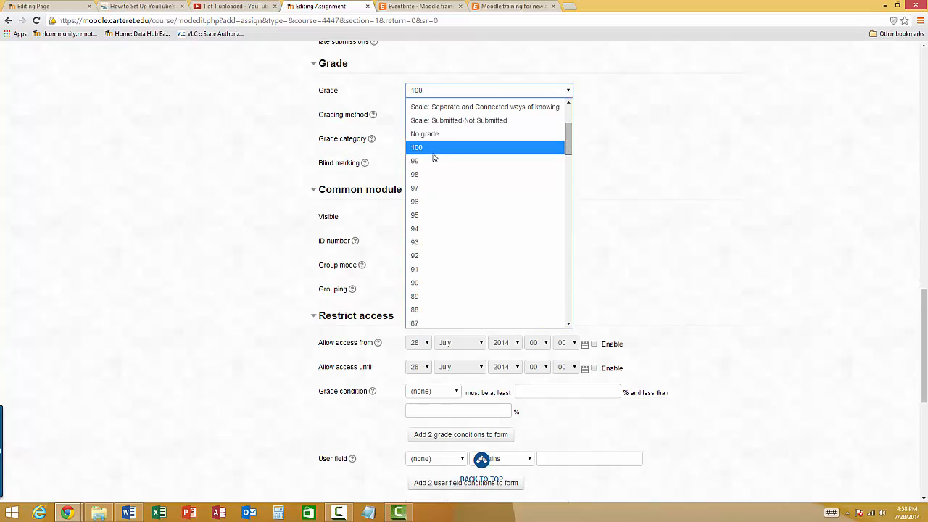
left_click_drag(567, 138, 575, 114)
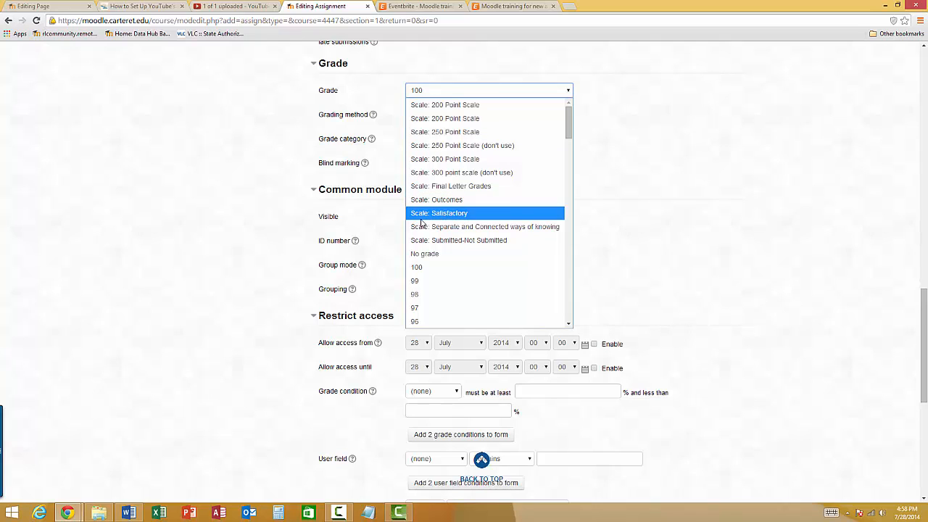
left_click(287, 173)
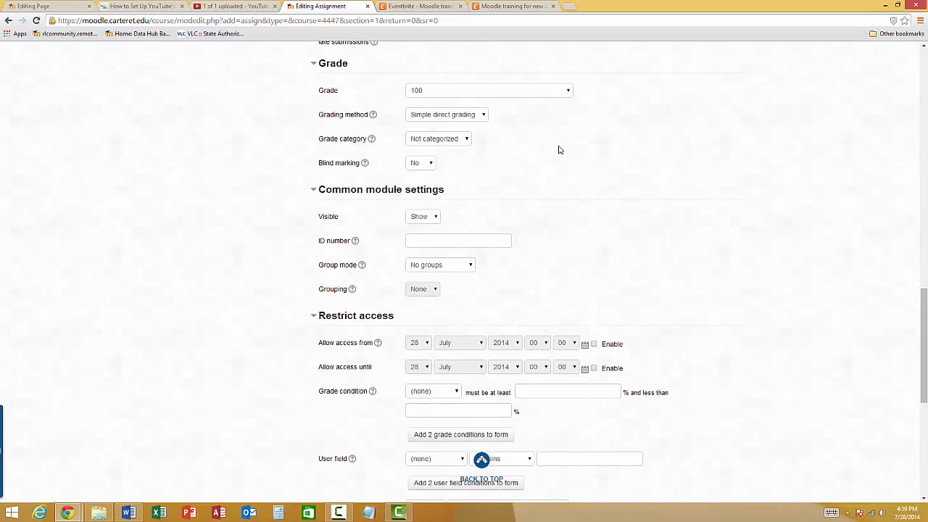
Review the common module and restrict access settings, including the choices for the grade condition and the activity completion condition.
scroll(570, 198, "down", 1)
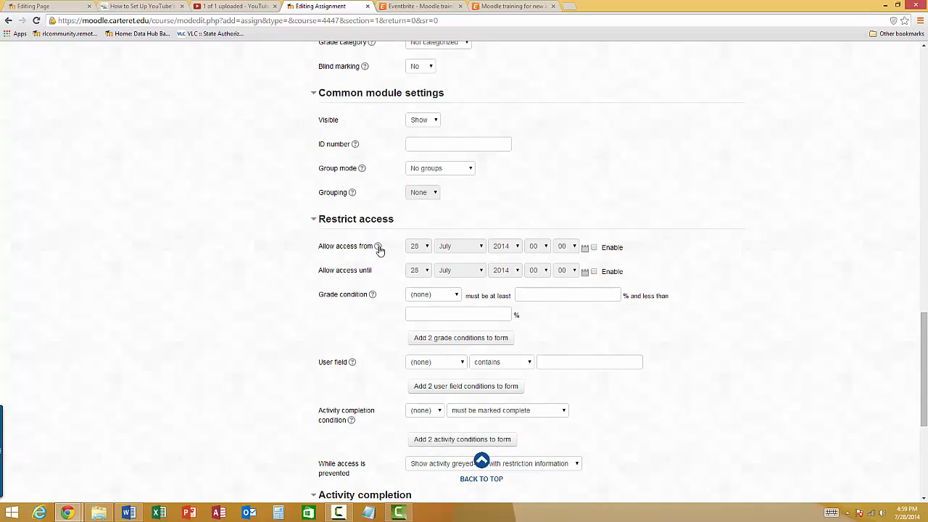
scroll(702, 349, "down", 1)
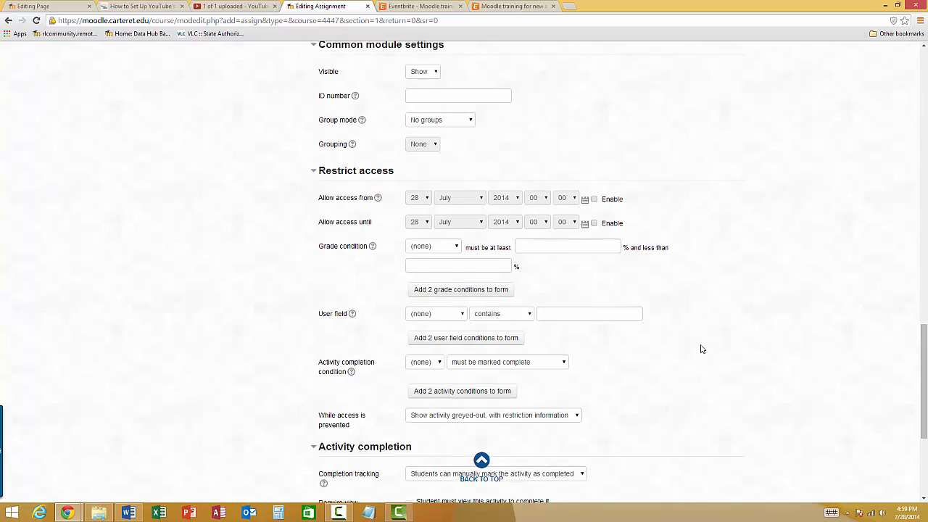
scroll(677, 337, "down", 1)
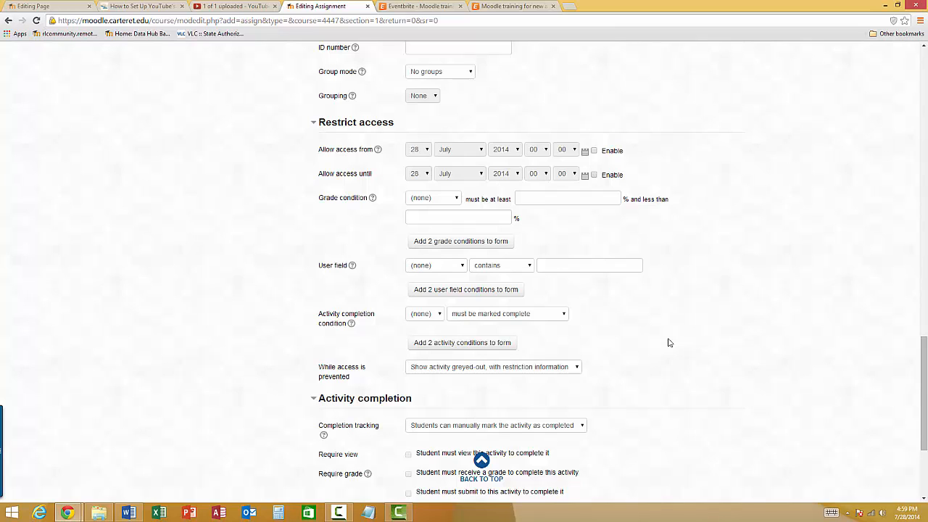
left_click(446, 202)
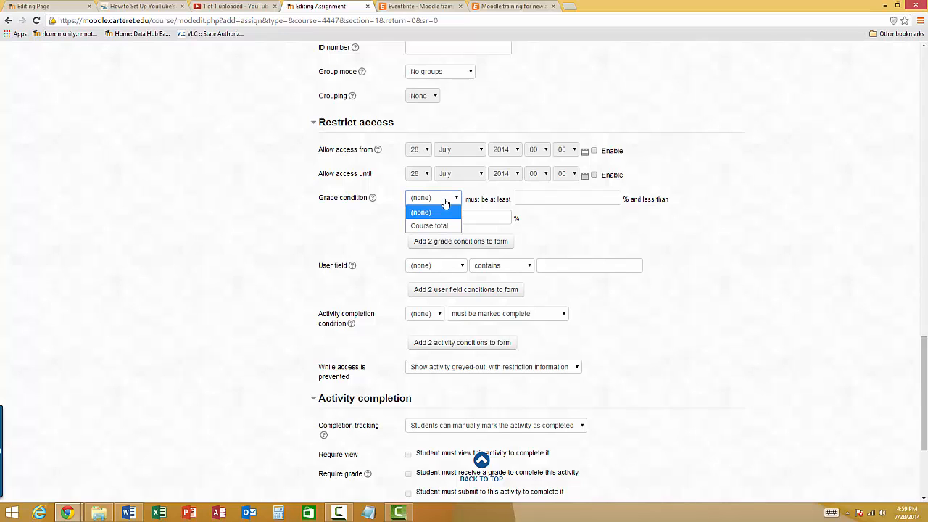
left_click(422, 212)
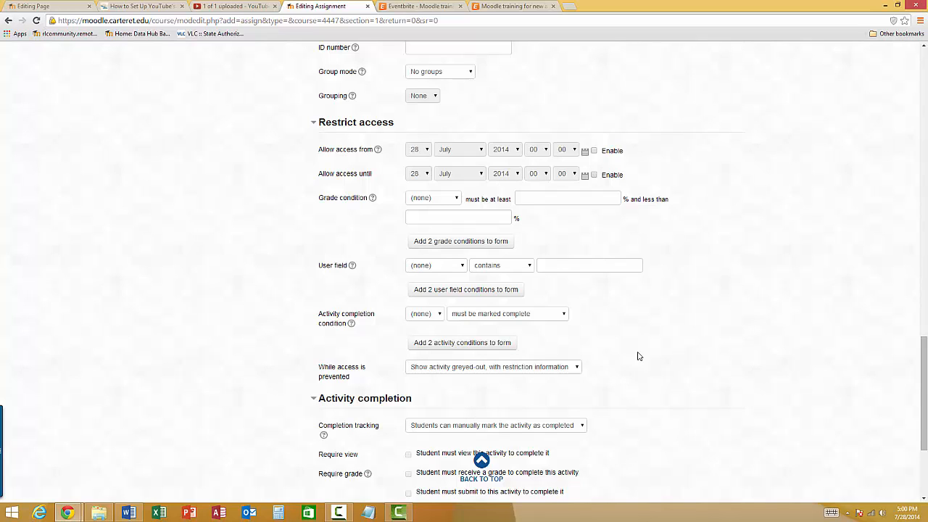
left_click(432, 320)
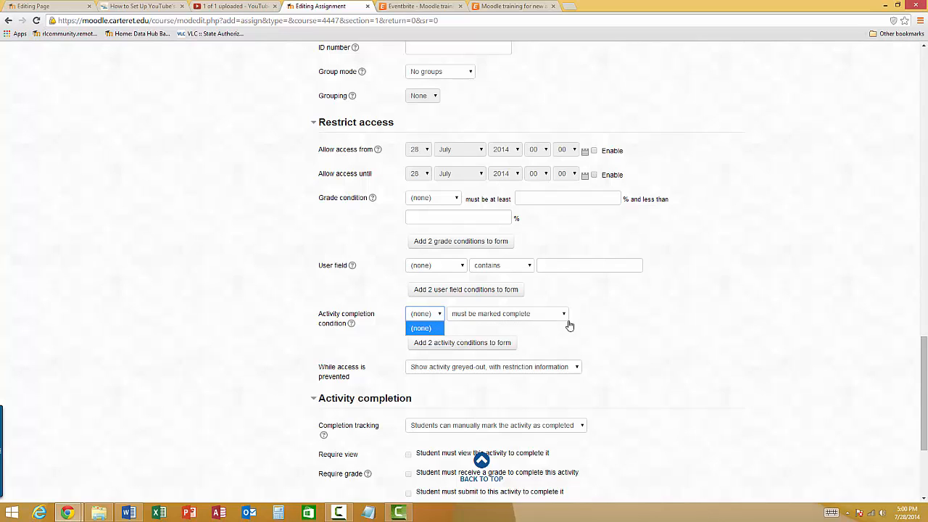
left_click(635, 334)
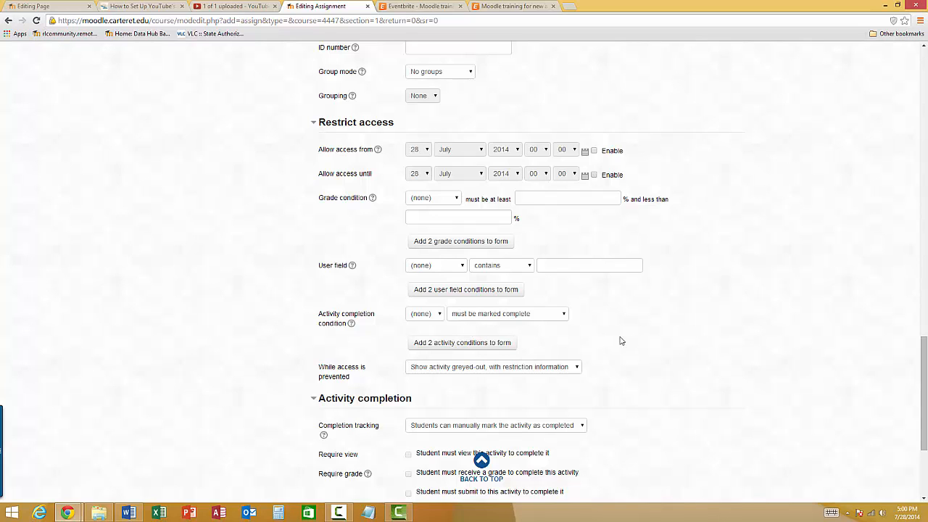
Review the completion tracking choices and select Students can manually mark the activity as completed.
scroll(641, 342, "down", 2)
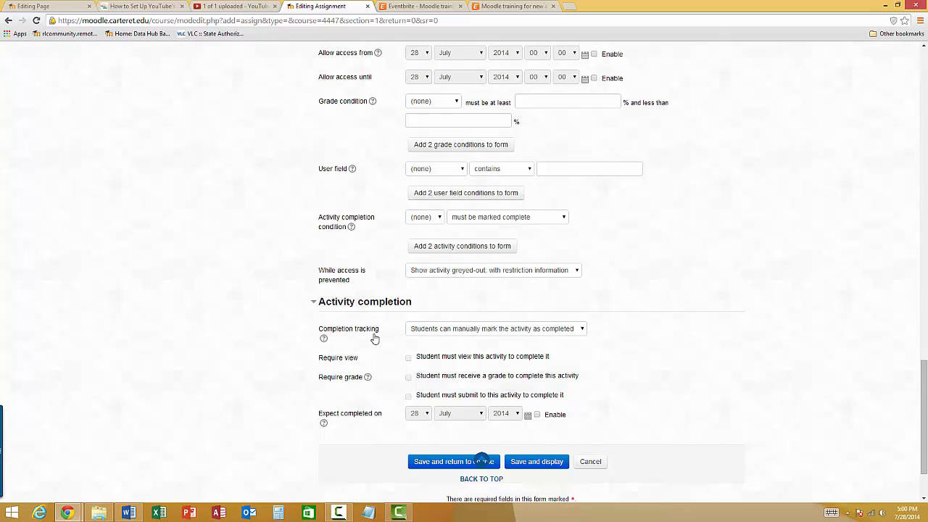
left_click(454, 334)
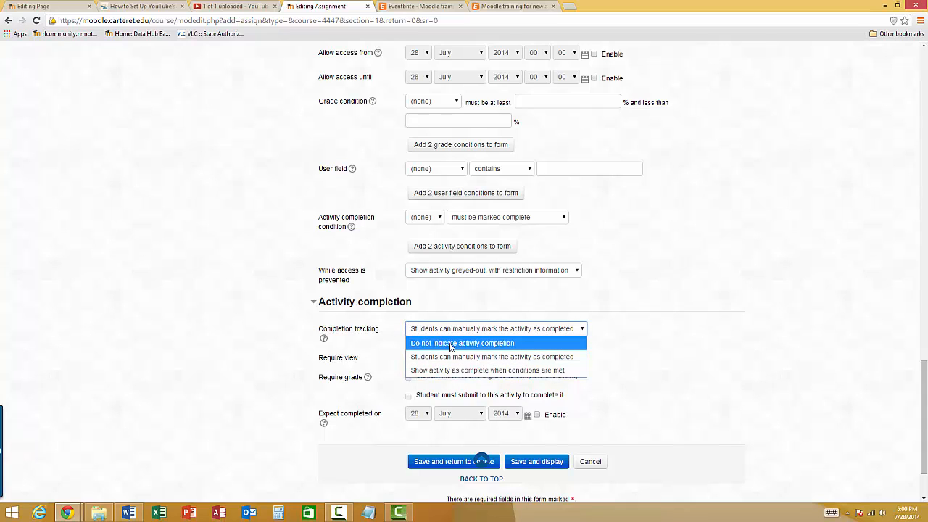
left_click(464, 359)
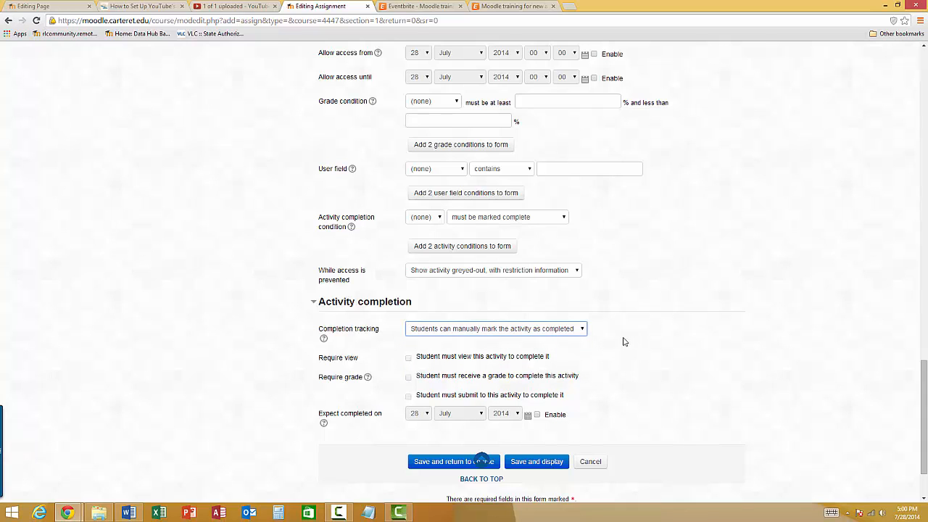
left_click(571, 333)
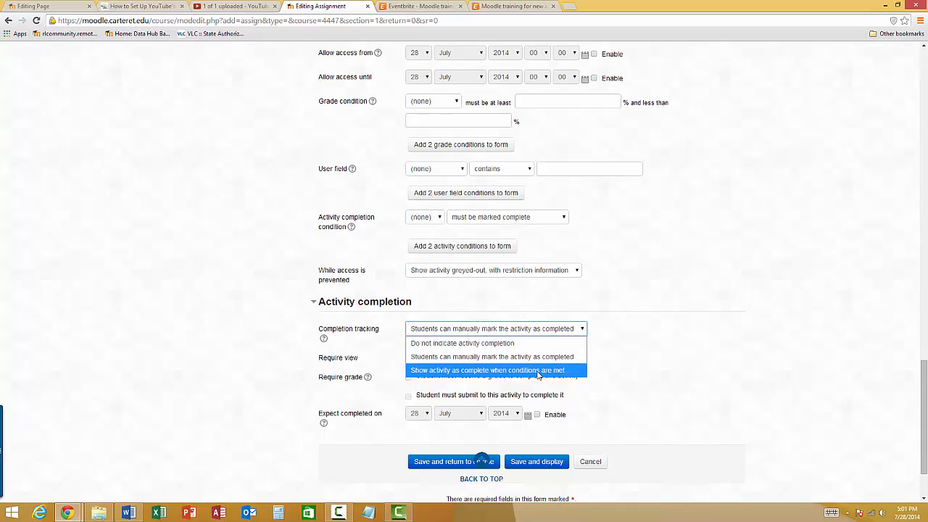
left_click(619, 362)
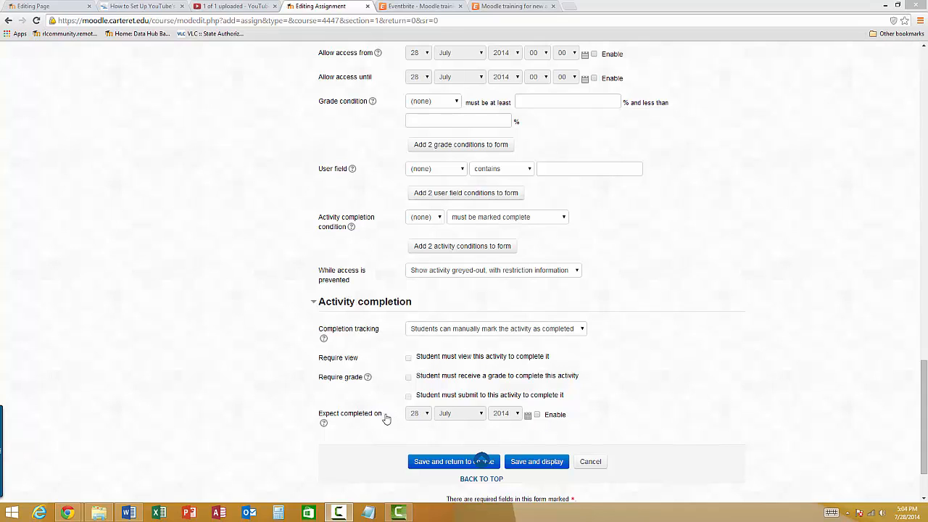
Enable the Expect completed on date, set it to 22 August, and save and display the assignment.
left_click(537, 415)
left_click(419, 414)
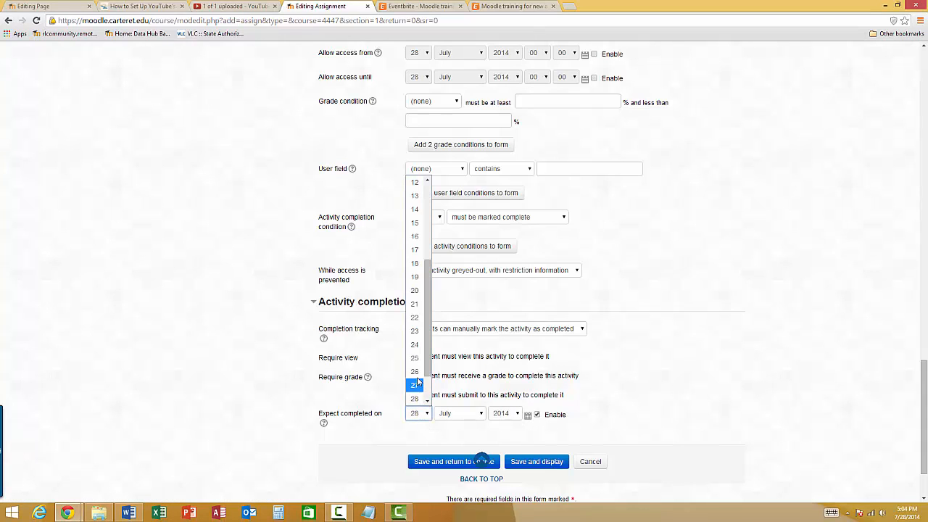
left_click(418, 319)
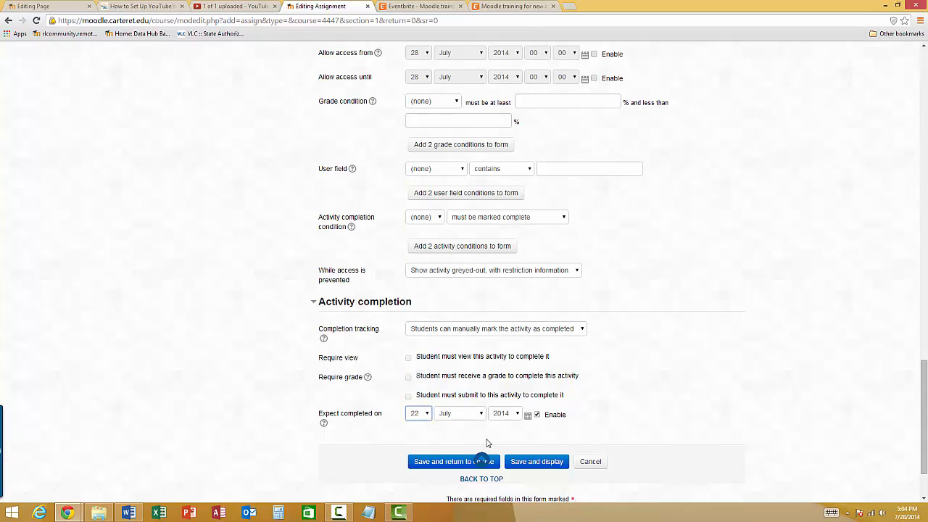
left_click(472, 417)
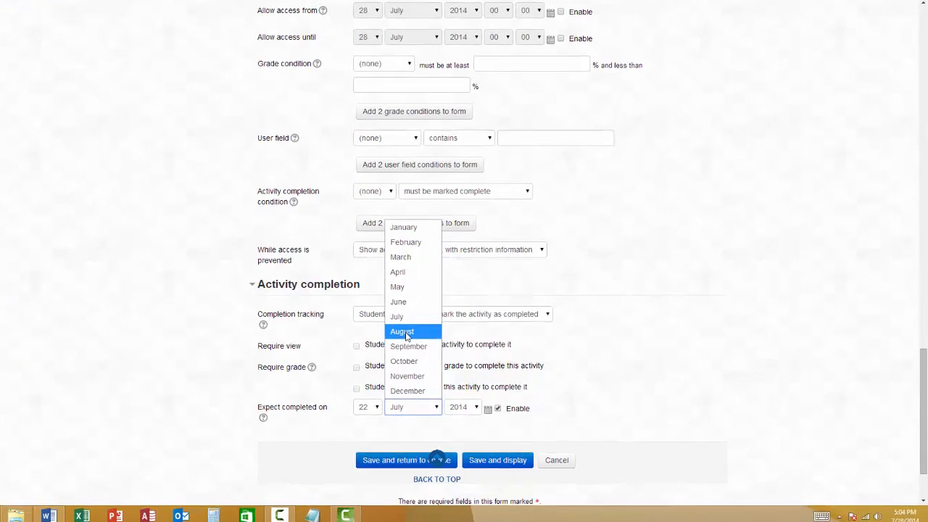
left_click(403, 332)
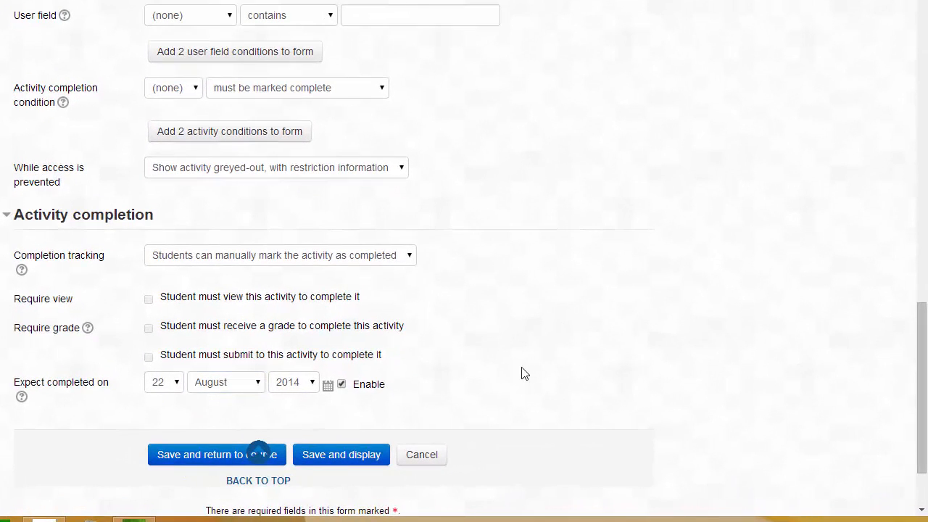
scroll(523, 374, "down", 2)
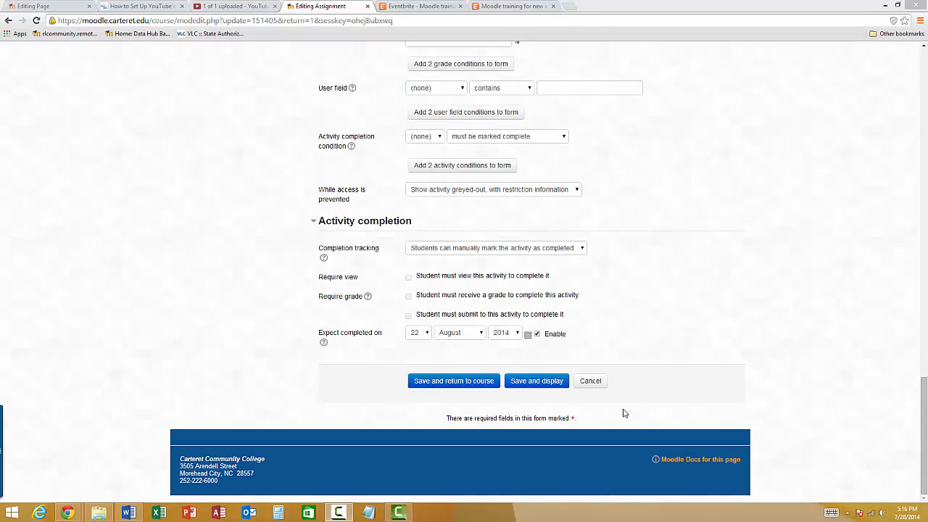
left_click(537, 383)
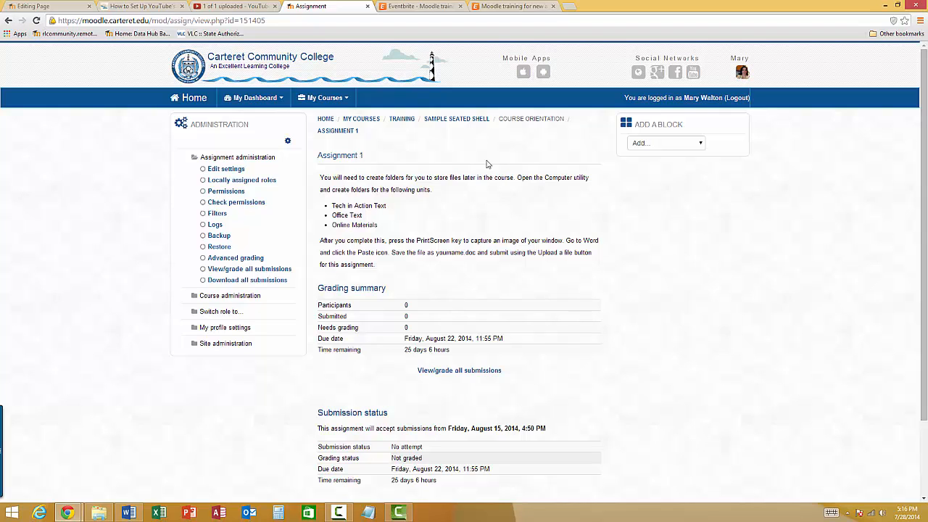
Go back to the Sample Seated Shell course, check Assignment 1 in its grades user report, and return to the course page.
left_click(441, 122)
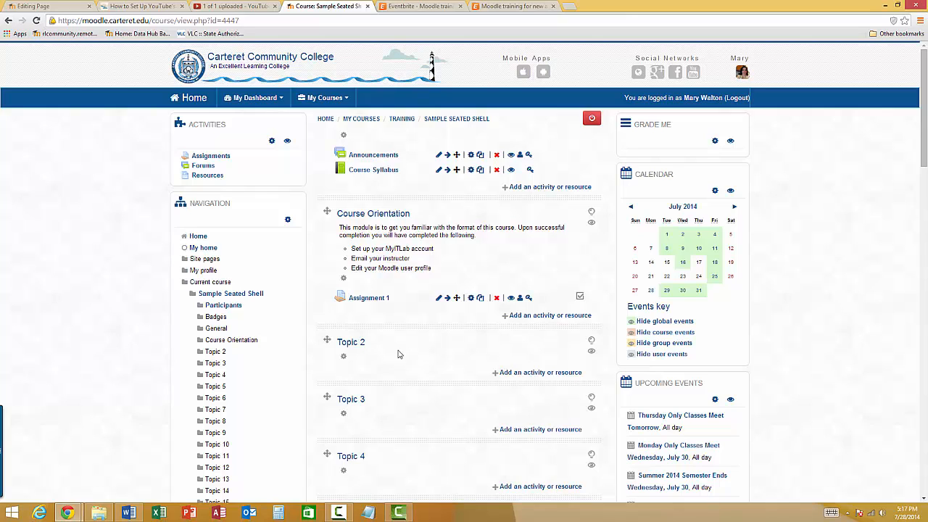
left_click(192, 288)
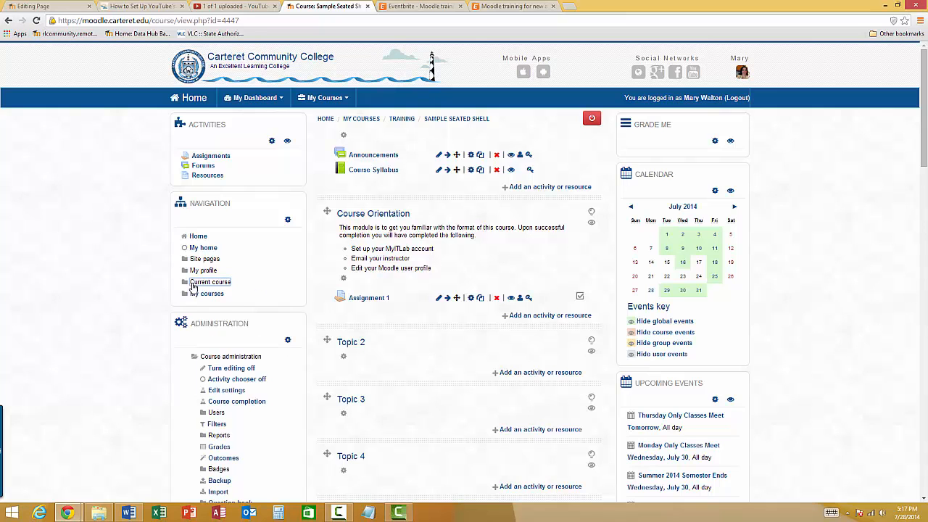
scroll(232, 297, "down", 3)
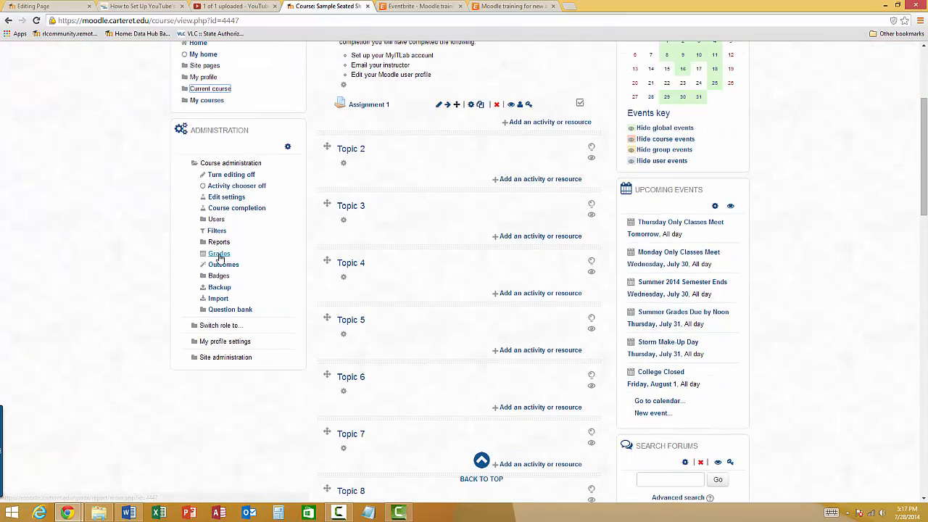
left_click(220, 254)
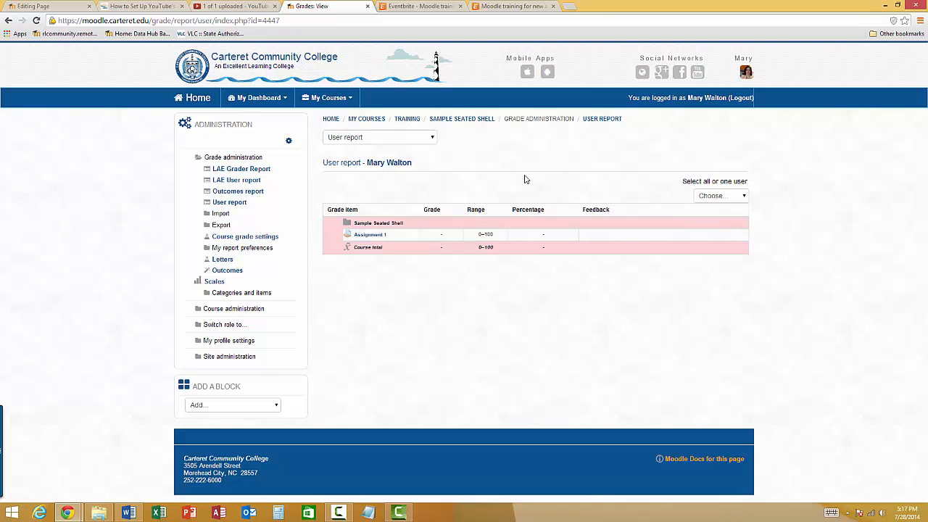
left_click(487, 122)
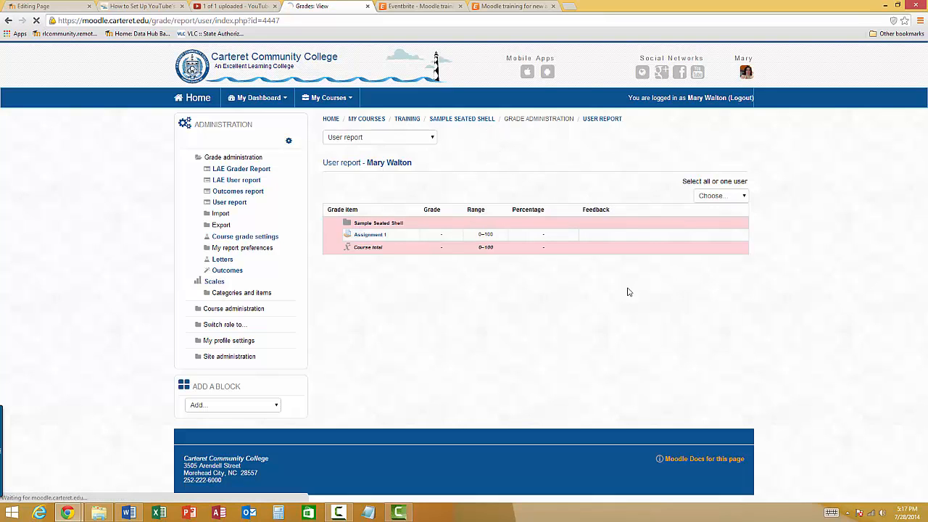